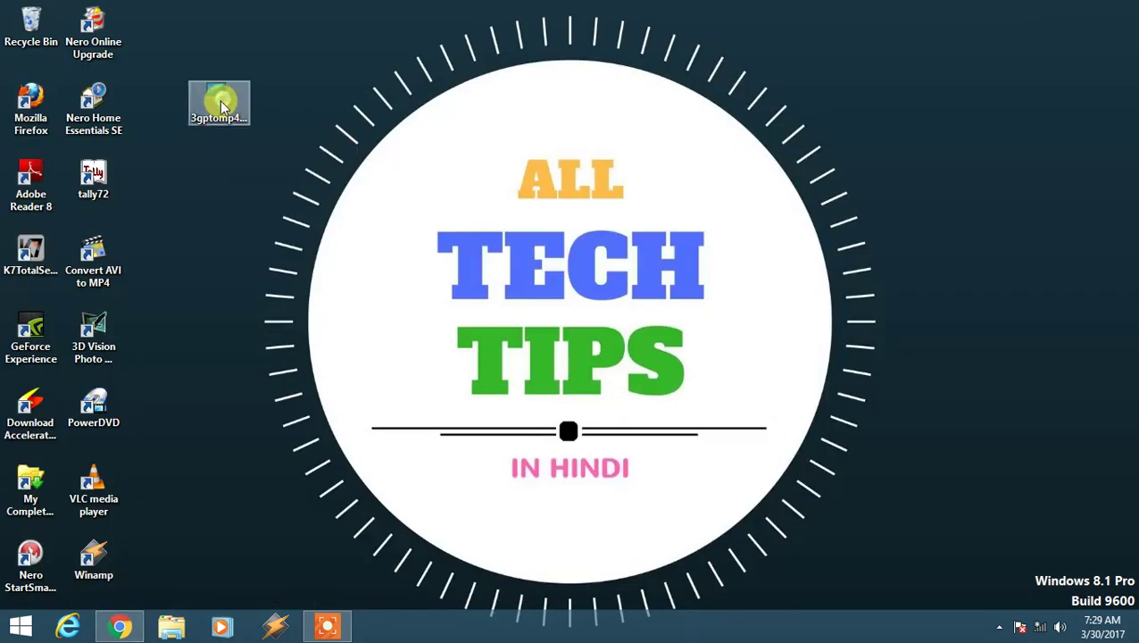
# Step: Examine the size of the 3gptomp4_setup file in its properties, close them and refresh the desktop
pyautogui.rightClick(221, 103)
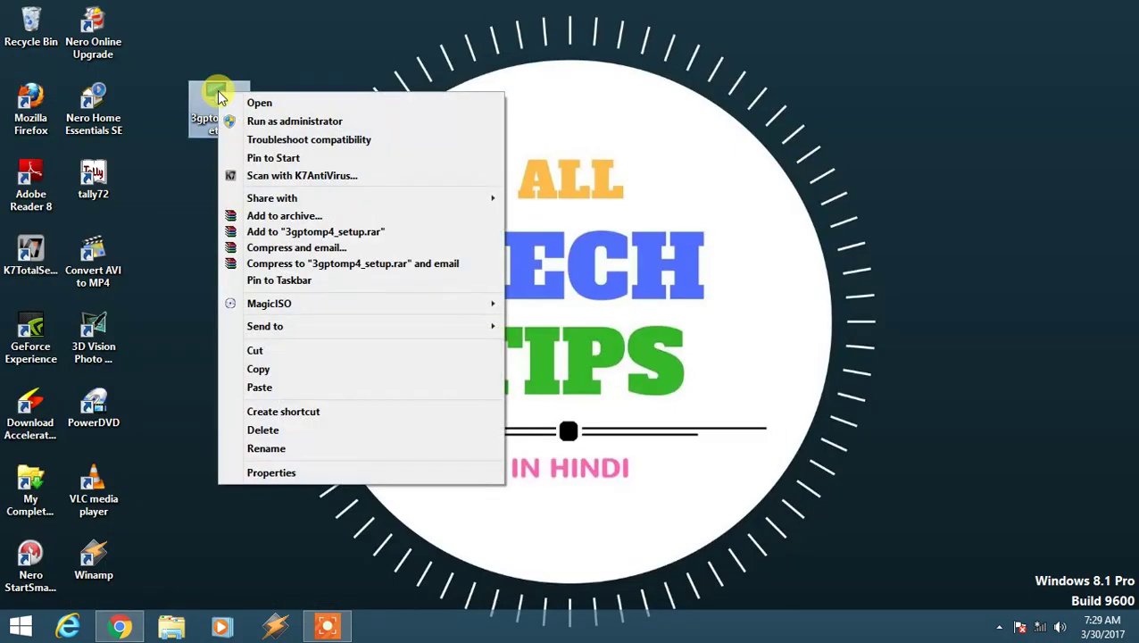
pyautogui.click(257, 473)
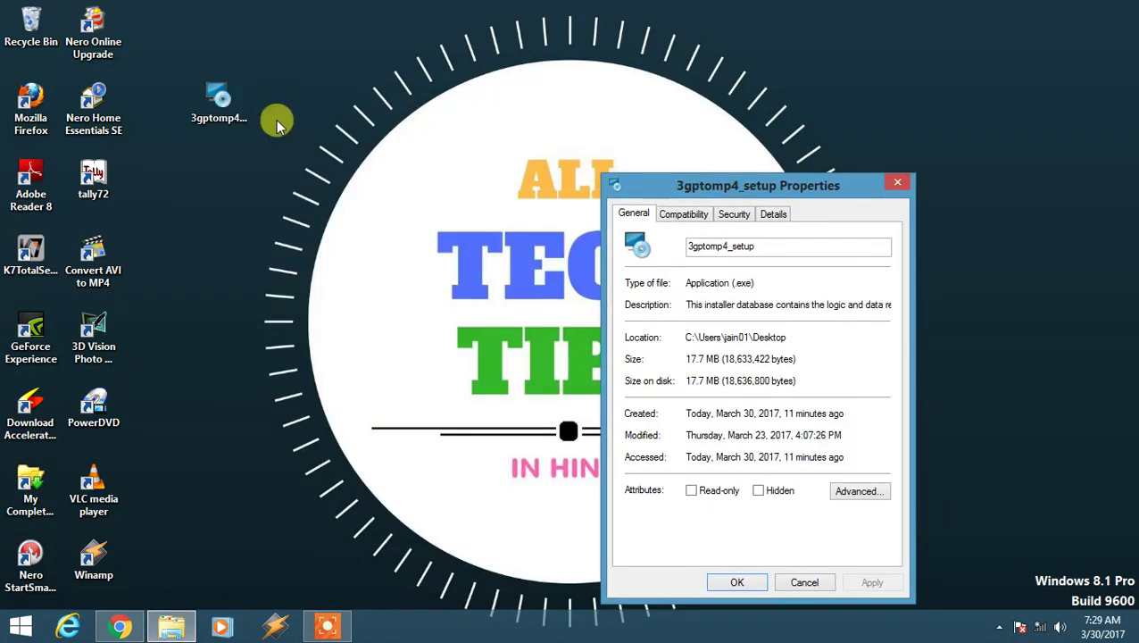
pyautogui.moveTo(717, 183); pyautogui.dragTo(222, 107)
pyautogui.moveTo(251, 272); pyautogui.dragTo(250, 295)
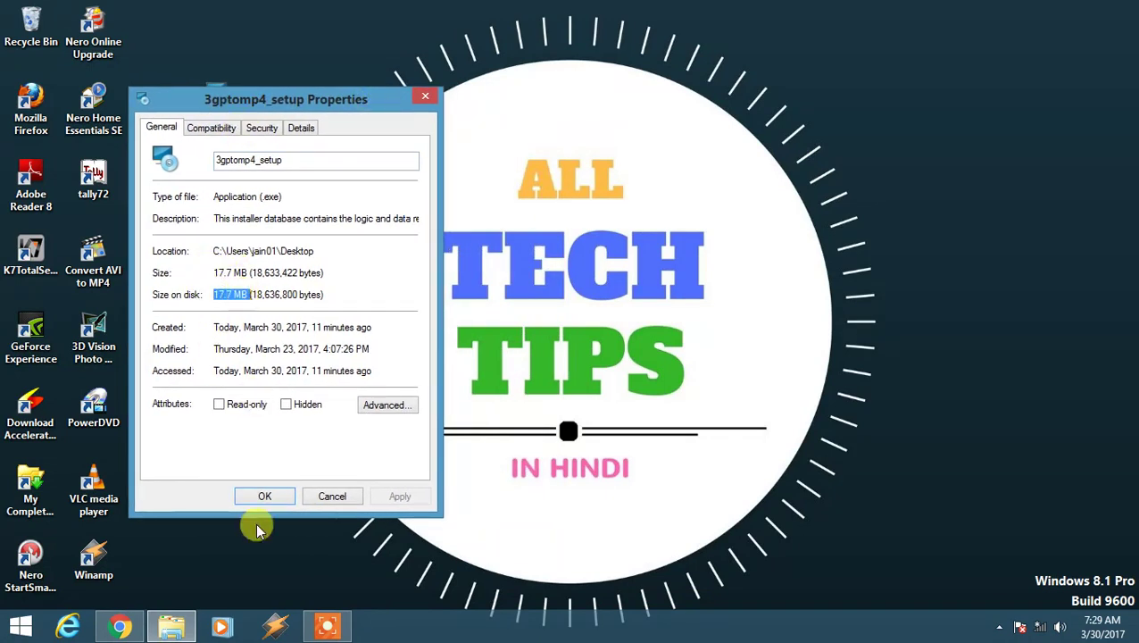
pyautogui.click(264, 495)
pyautogui.rightClick(302, 220)
pyautogui.click(330, 265)
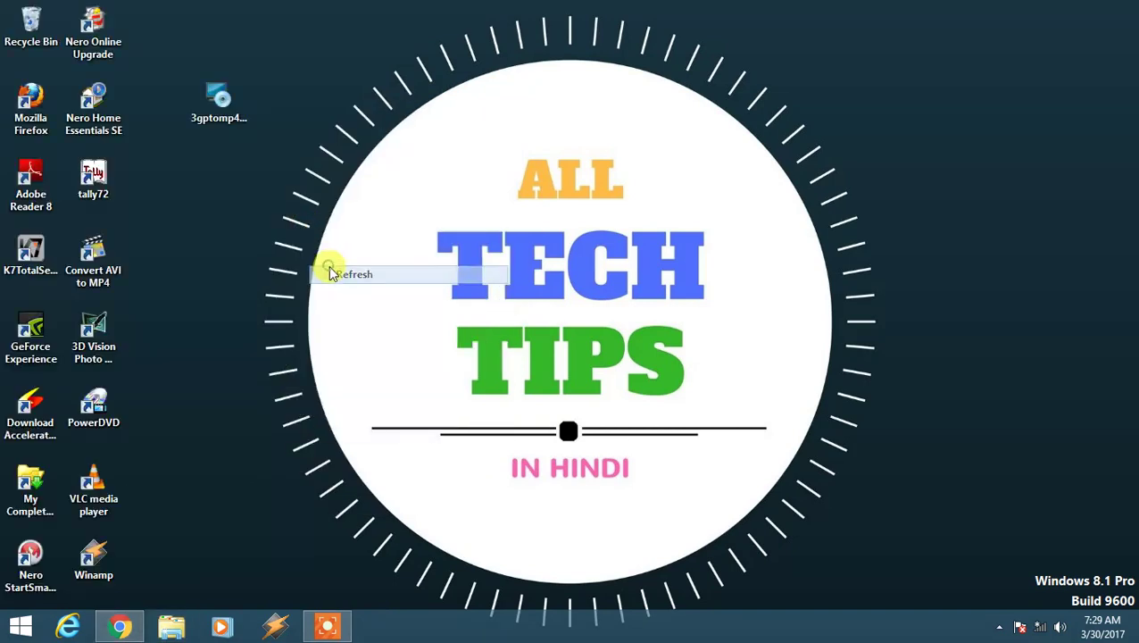
# Step: Install Free 3GP To MP4 Converter from 3gptomp4_setup into the default folder and close the finished setup wizard
pyautogui.click(217, 108)
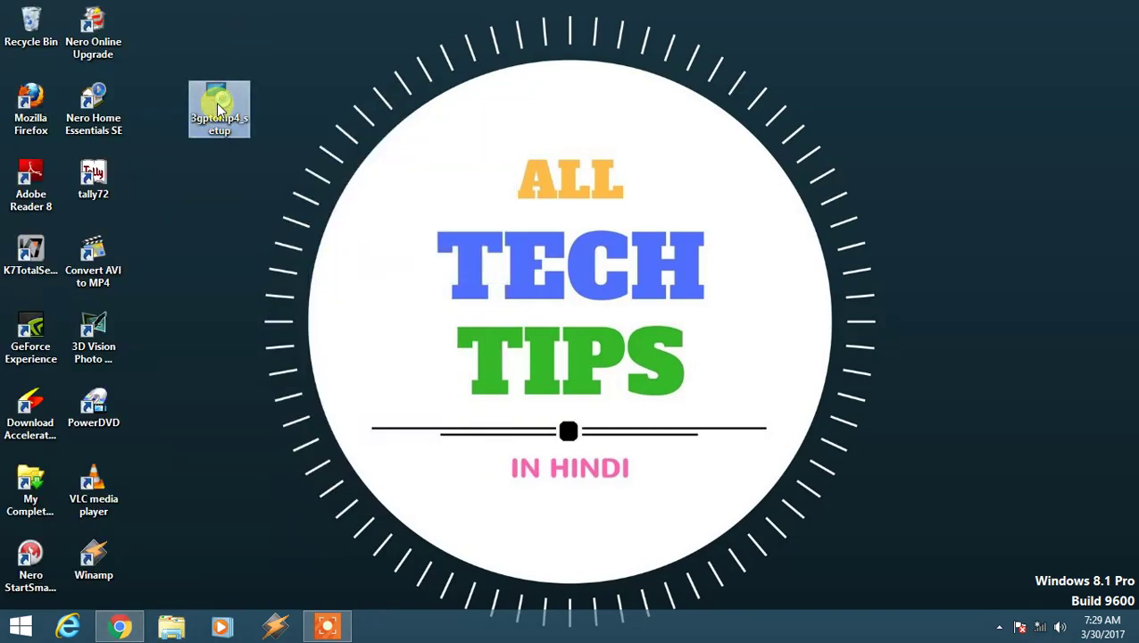
pyautogui.doubleClick(218, 108)
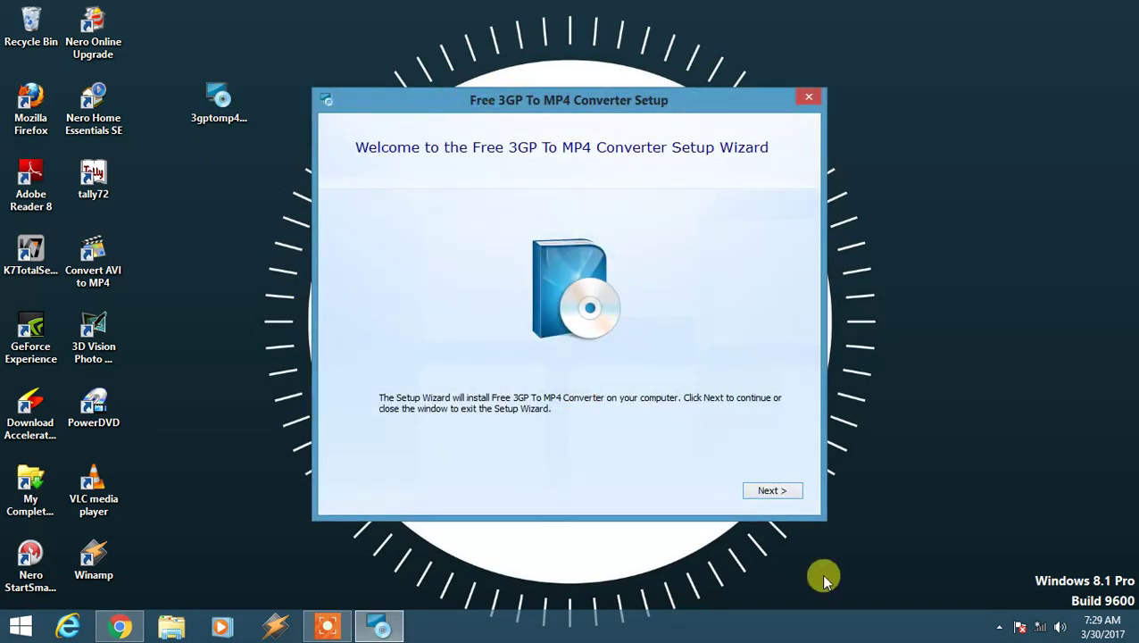
pyautogui.click(772, 494)
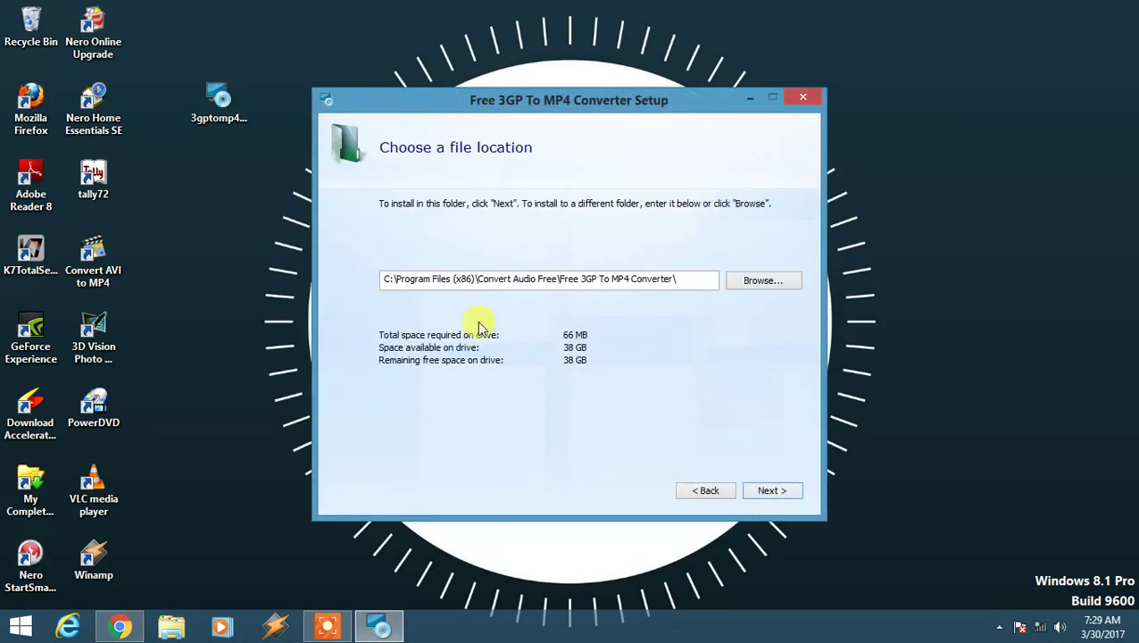
pyautogui.moveTo(387, 278); pyautogui.dragTo(696, 288)
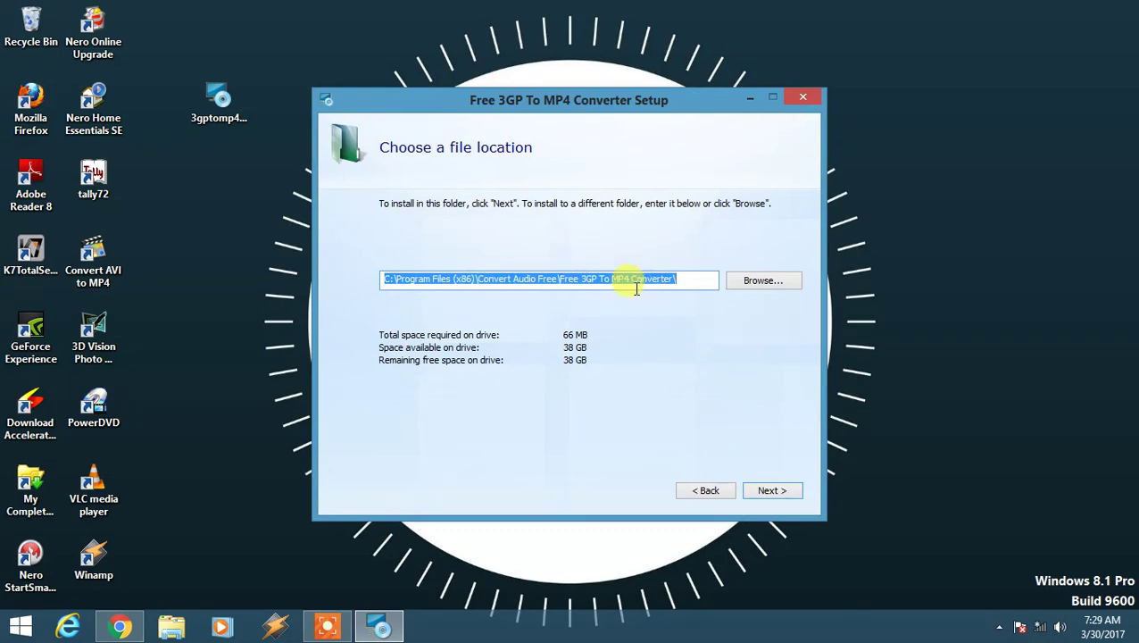
pyautogui.click(773, 491)
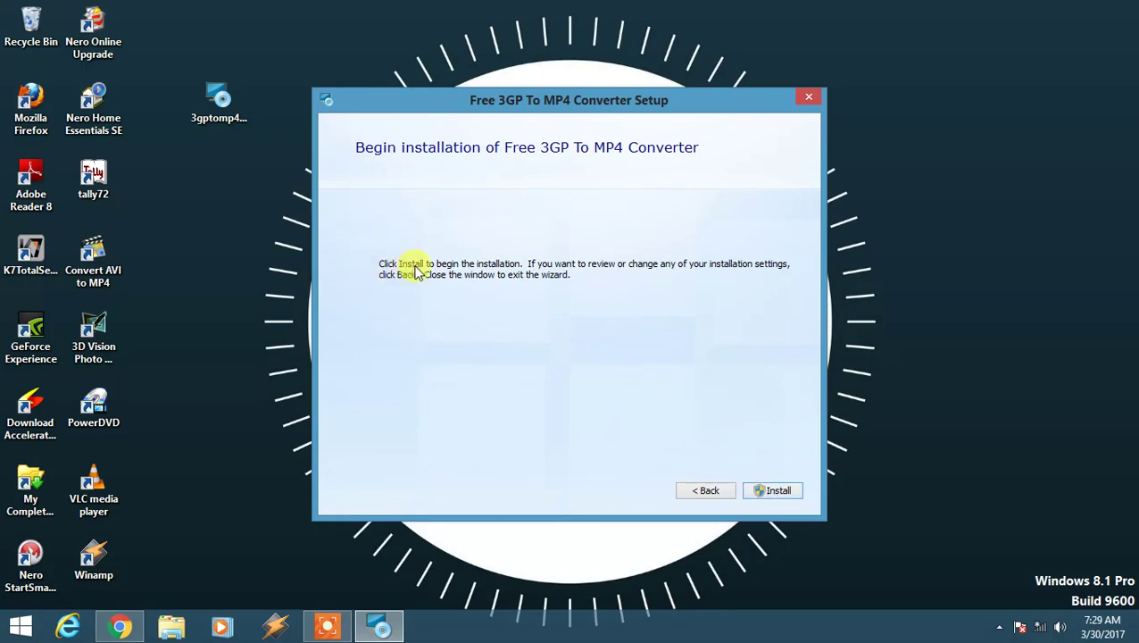
pyautogui.click(790, 493)
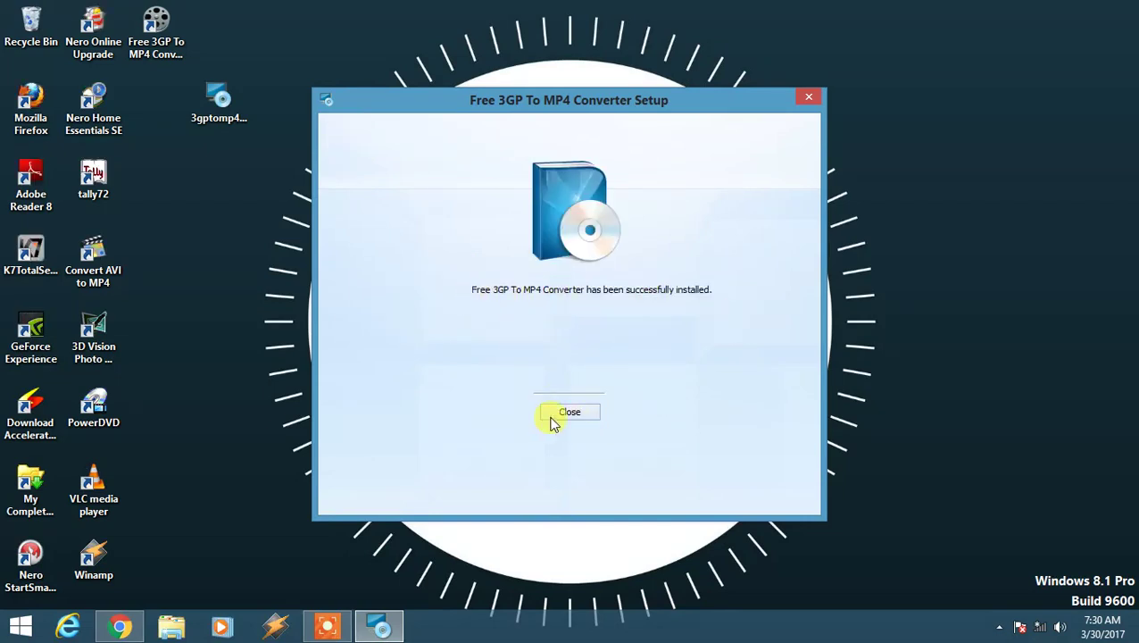
pyautogui.click(571, 413)
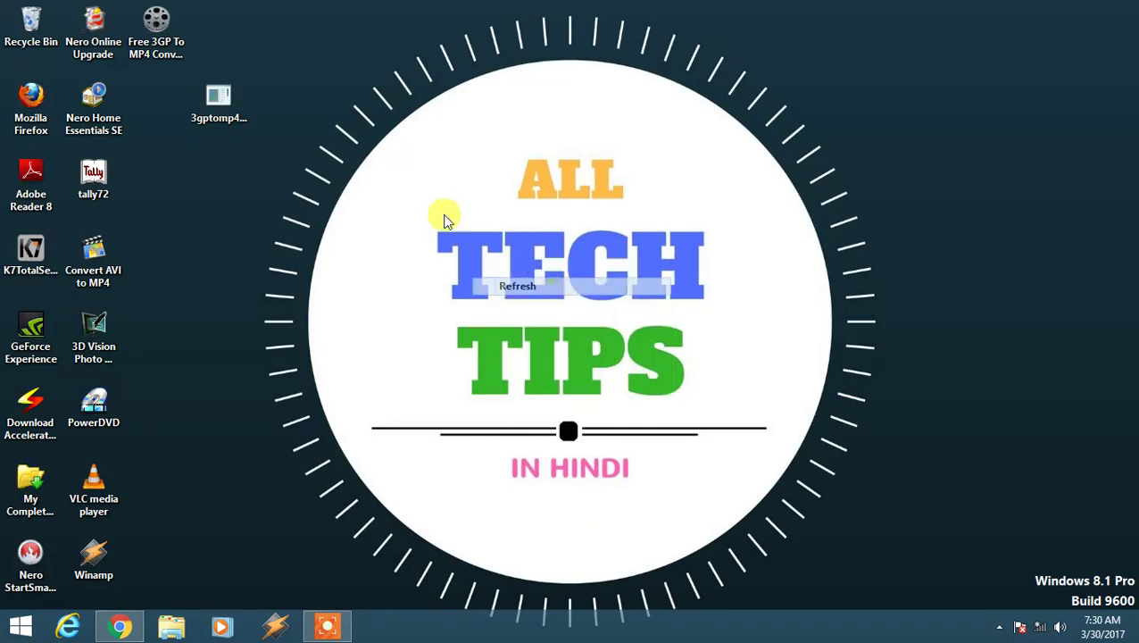
# Step: Move the new Free 3GP To MP4 Converter shortcut directly below the setup file and refresh the desktop
pyautogui.moveTo(173, 30); pyautogui.dragTo(224, 165)
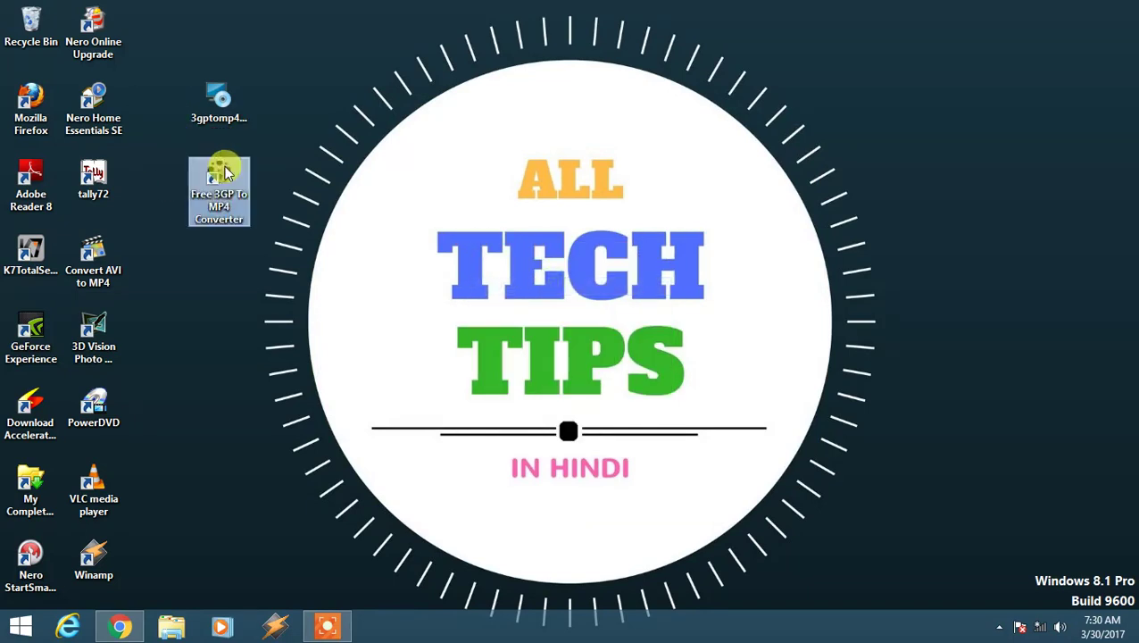
pyautogui.rightClick(497, 98)
pyautogui.click(521, 142)
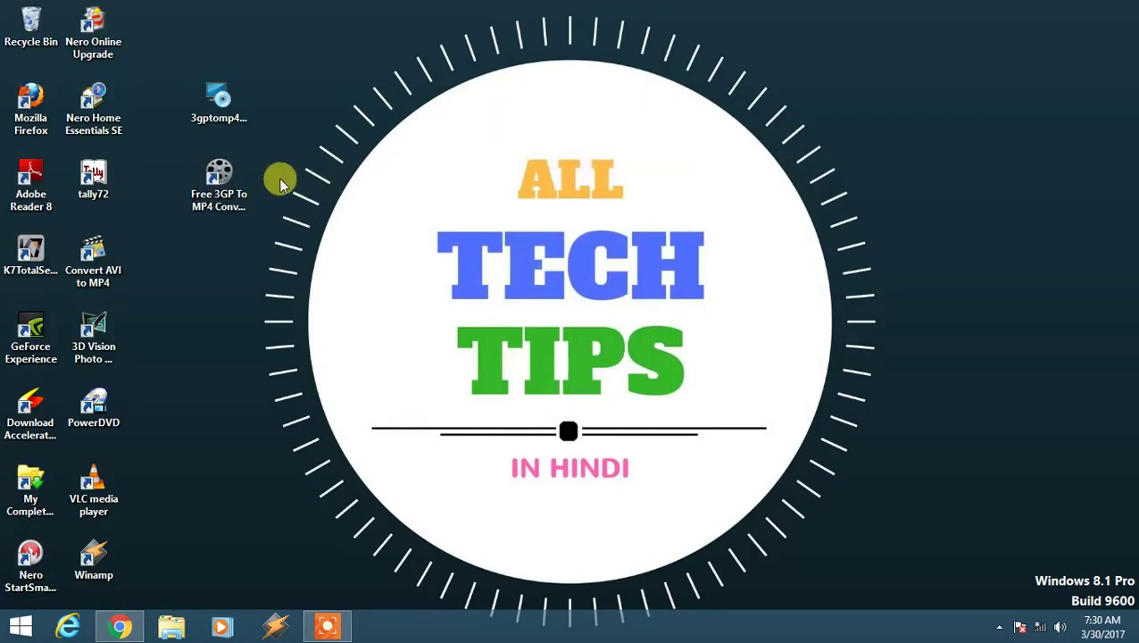
# Step: Launch Free 3GP To MP4 Converter from its desktop shortcut and move its window clear of the desktop icons
pyautogui.click(224, 183)
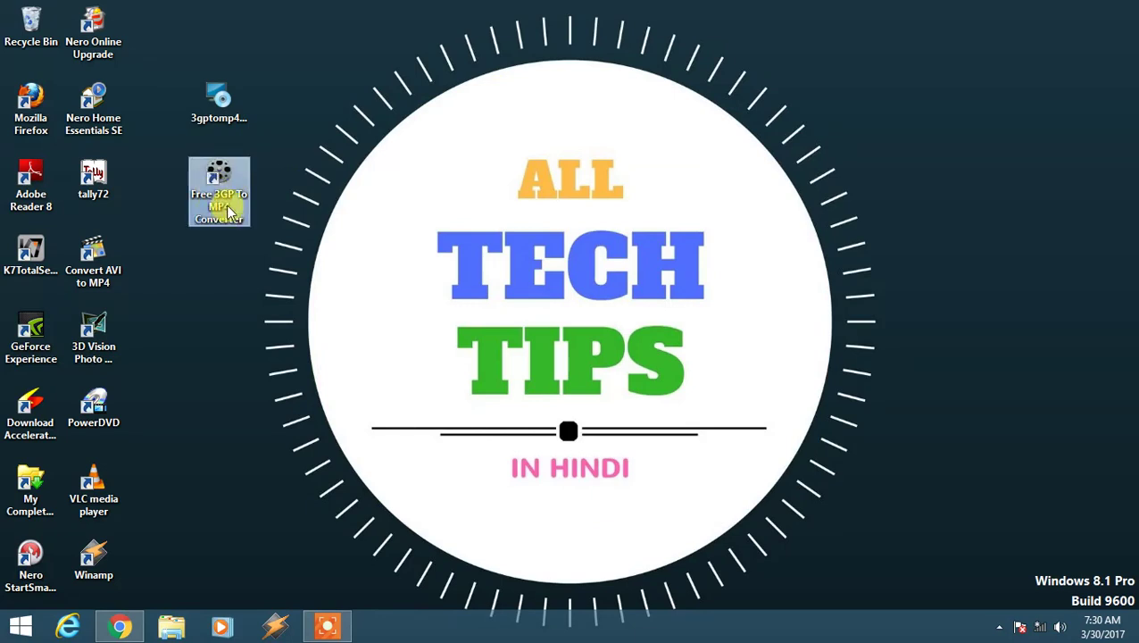
pyautogui.rightClick(282, 190)
pyautogui.click(261, 213)
pyautogui.click(217, 183)
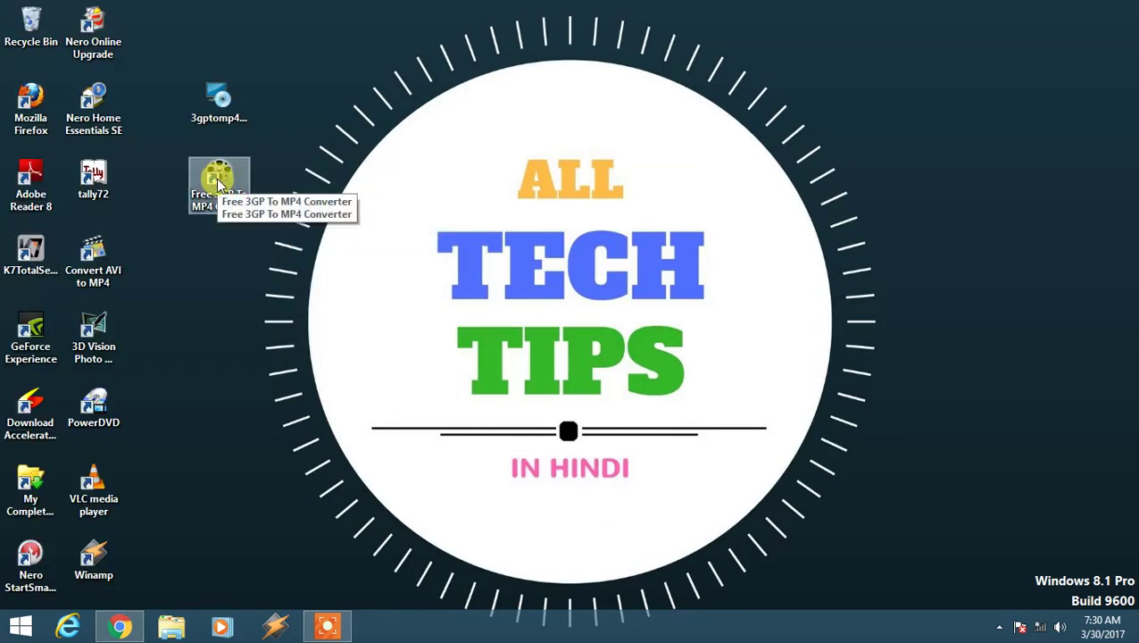
pyautogui.doubleClick(219, 183)
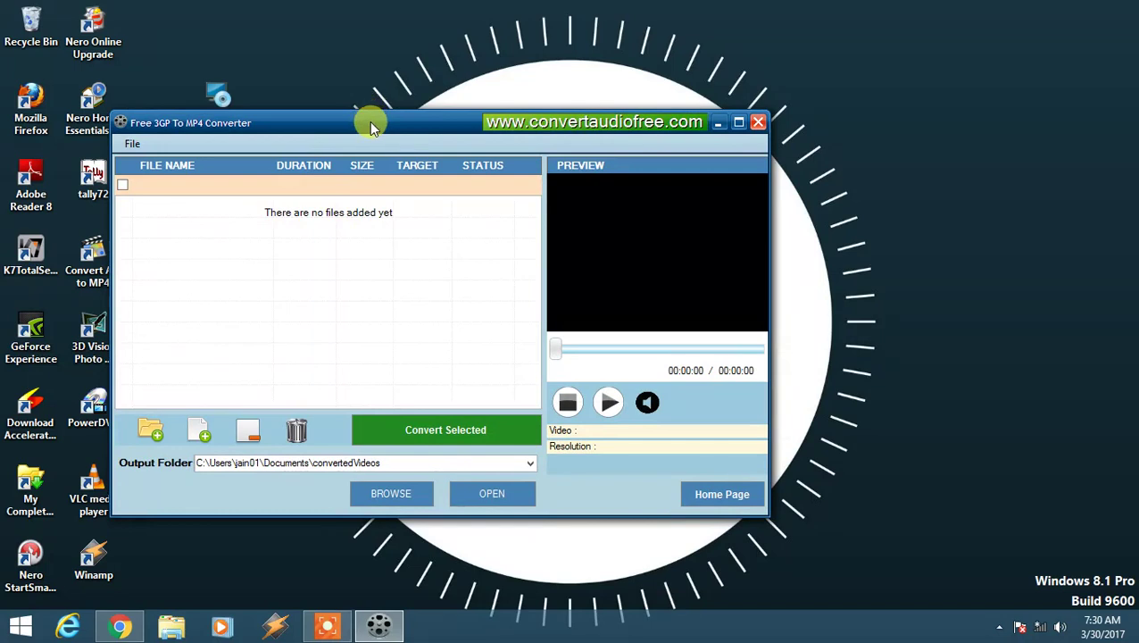
pyautogui.moveTo(373, 128); pyautogui.dragTo(525, 126)
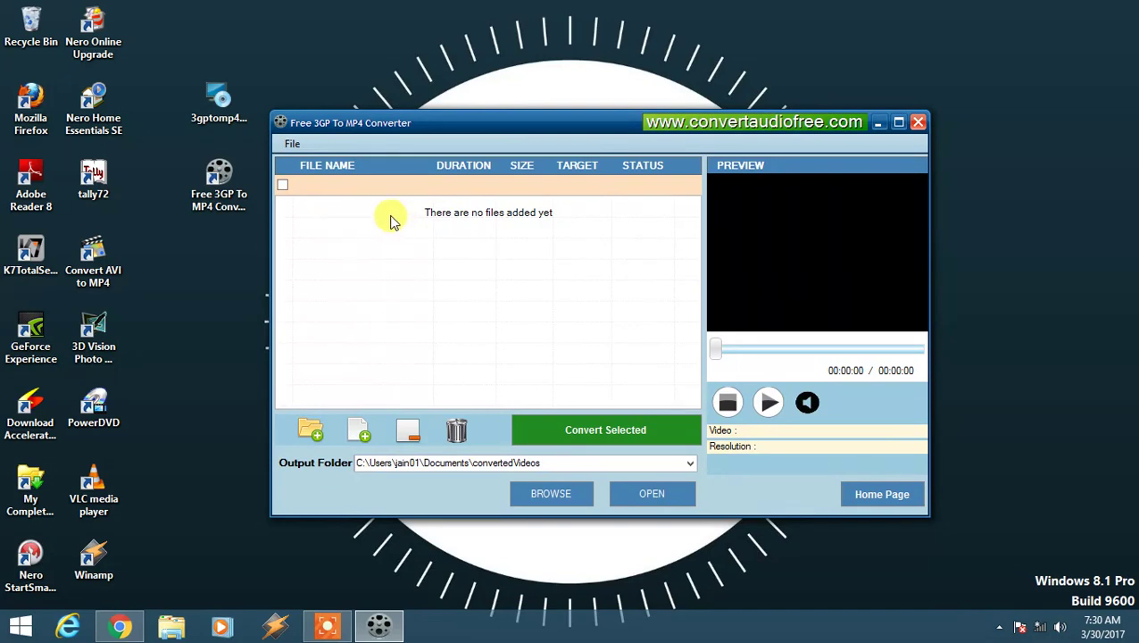
# Step: Import the video VID_20170325_143242 from the Videos folder and tick it in the conversion list
pyautogui.click(360, 431)
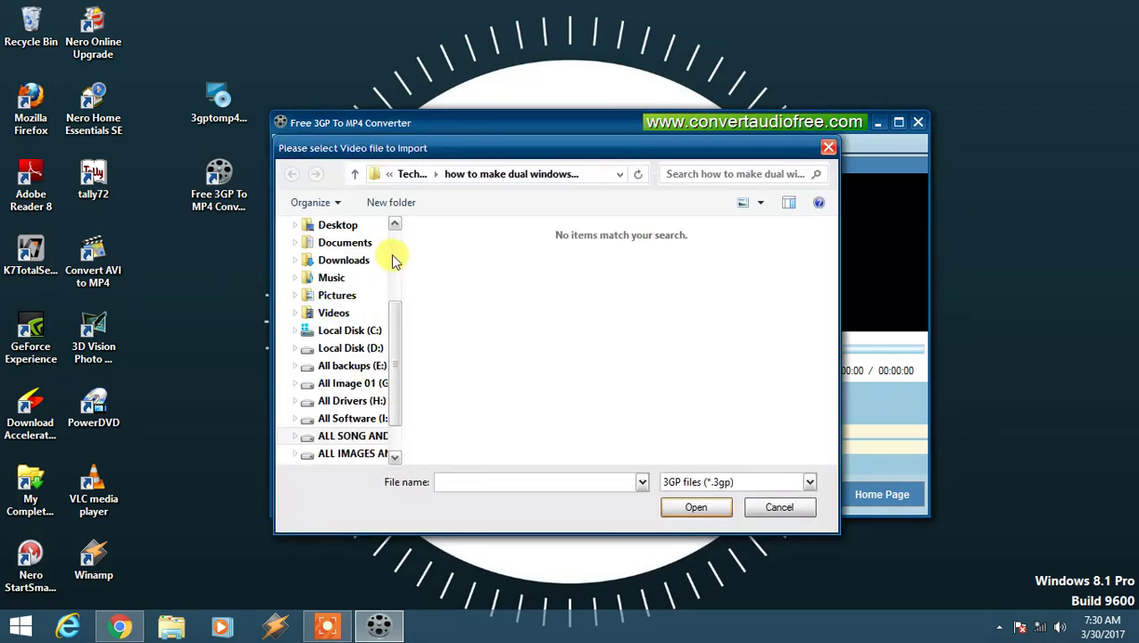
pyautogui.click(367, 313)
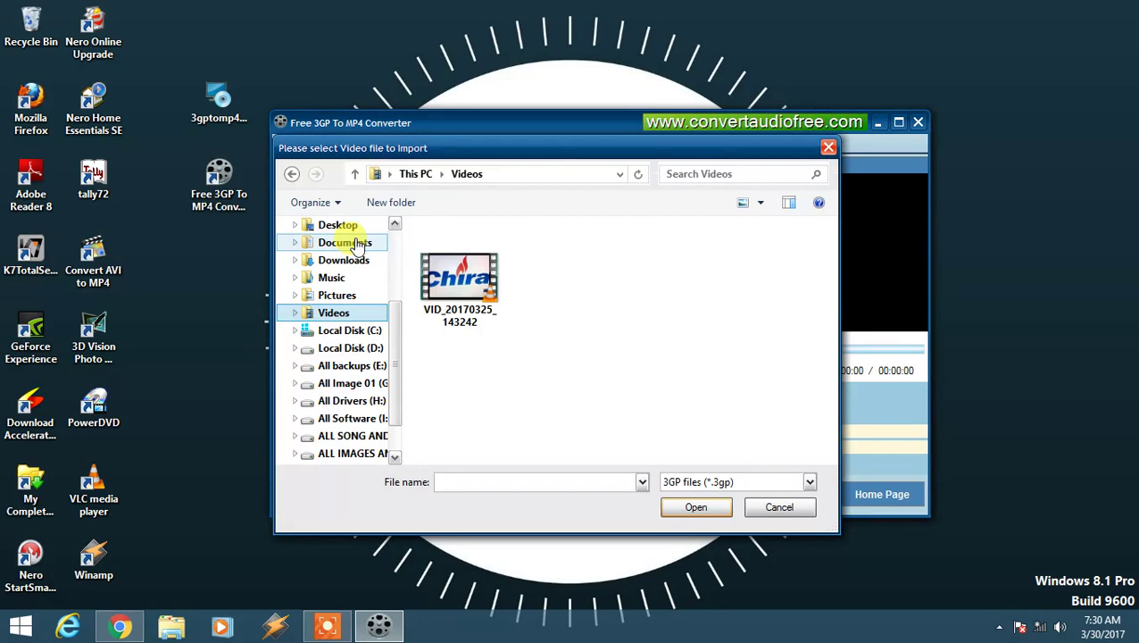
pyautogui.click(444, 284)
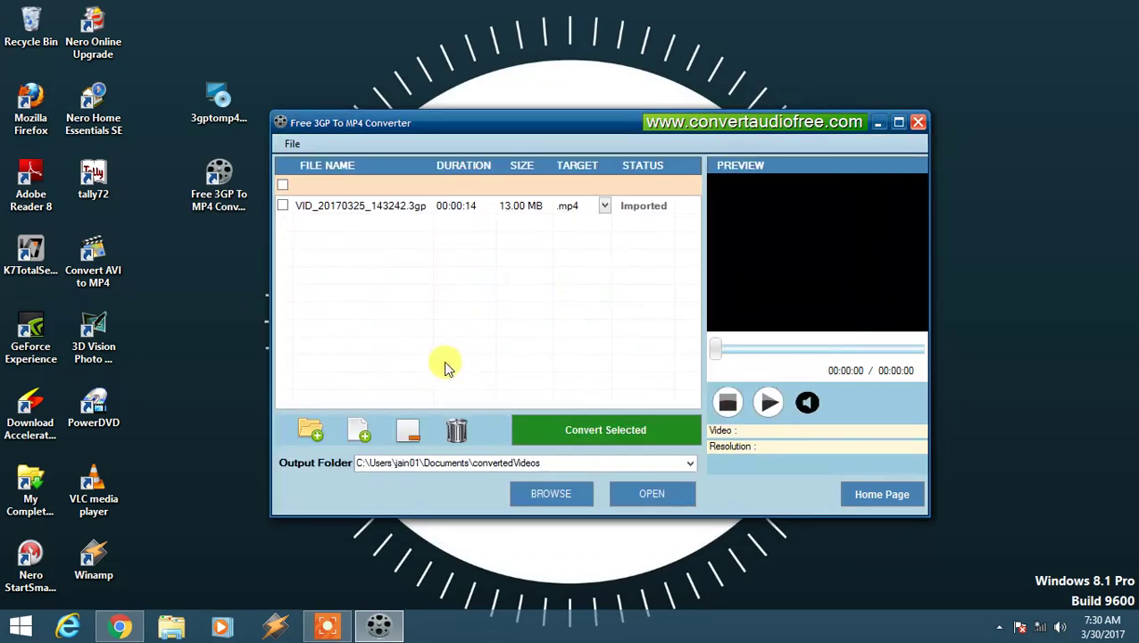
pyautogui.click(282, 208)
pyautogui.click(282, 206)
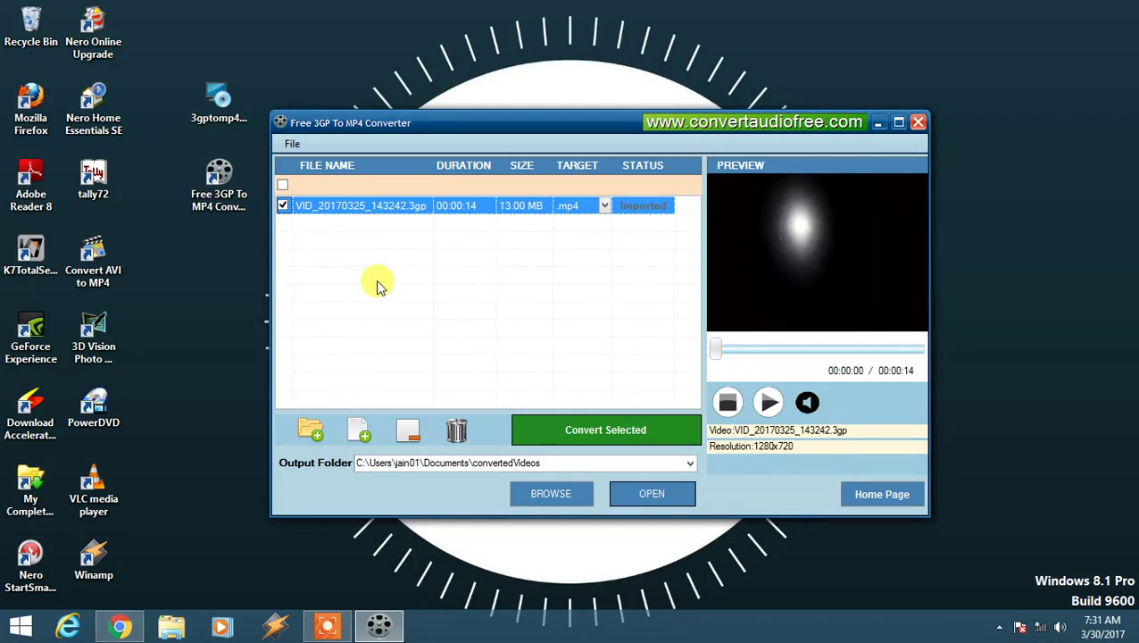
# Step: Examine the file type of VID_20170325_143242 in its properties from the video import dialog, and close the properties
pyautogui.click(359, 430)
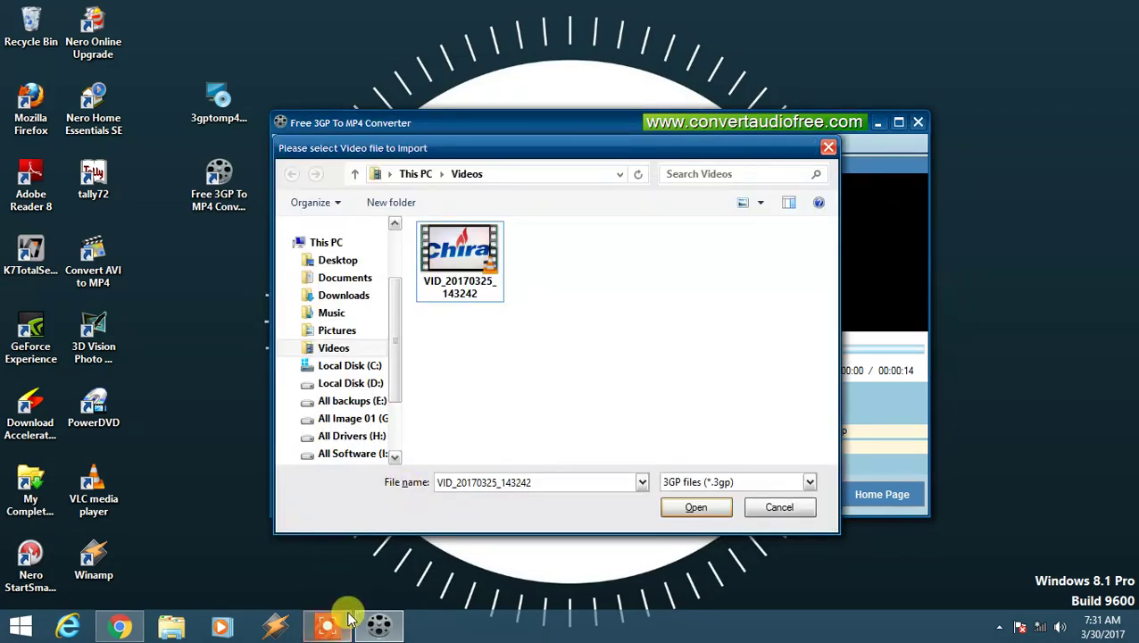
pyautogui.moveTo(347, 620)
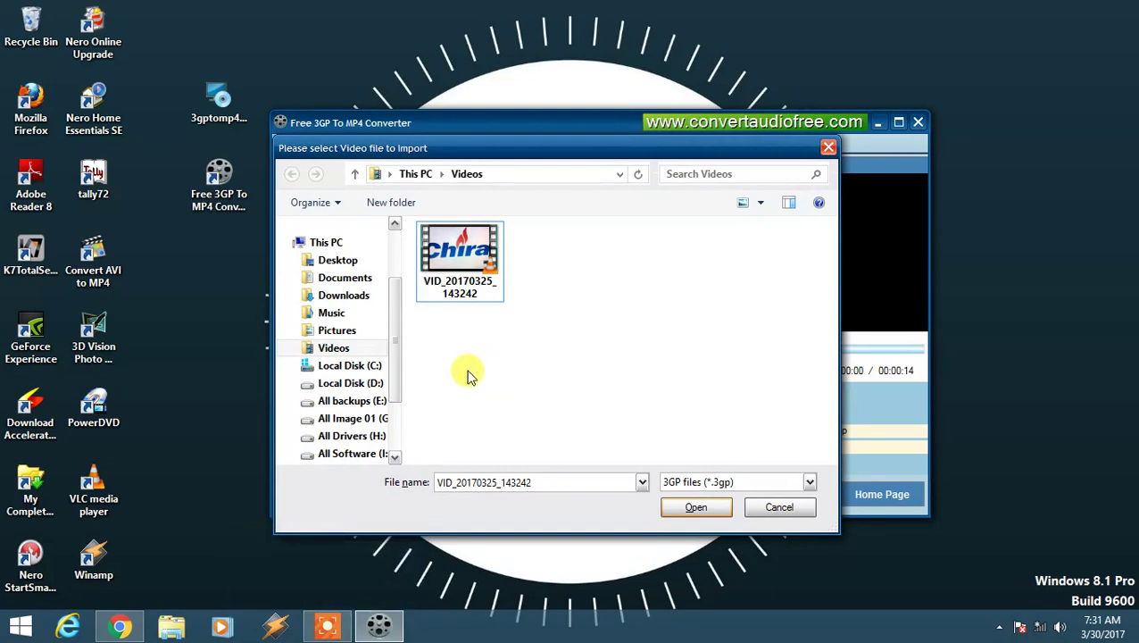
pyautogui.rightClick(461, 280)
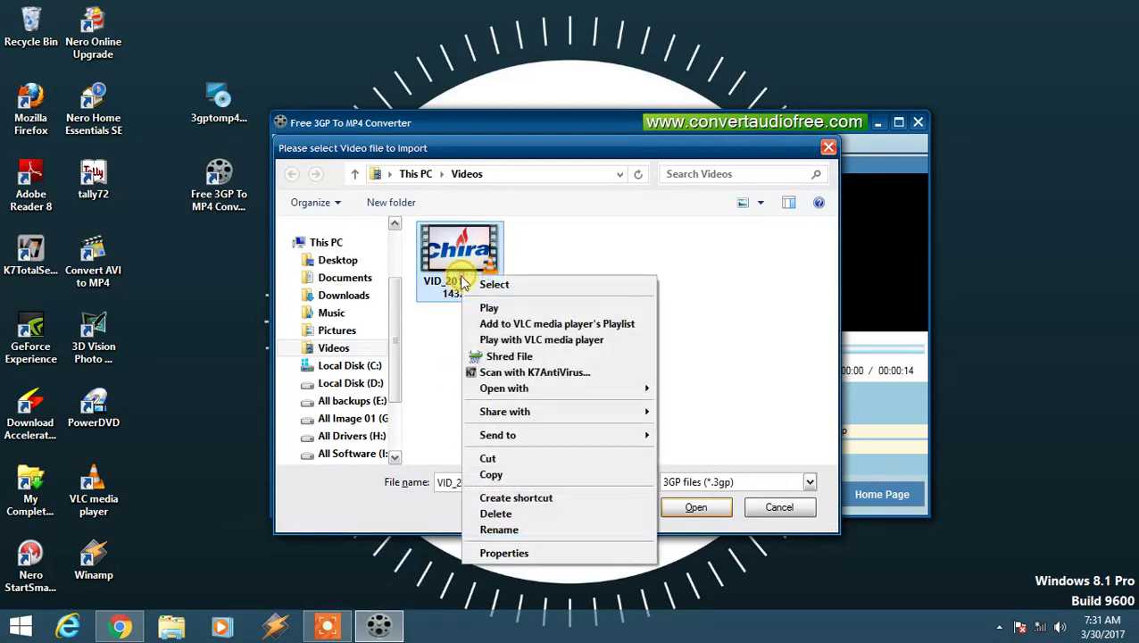
pyautogui.click(523, 555)
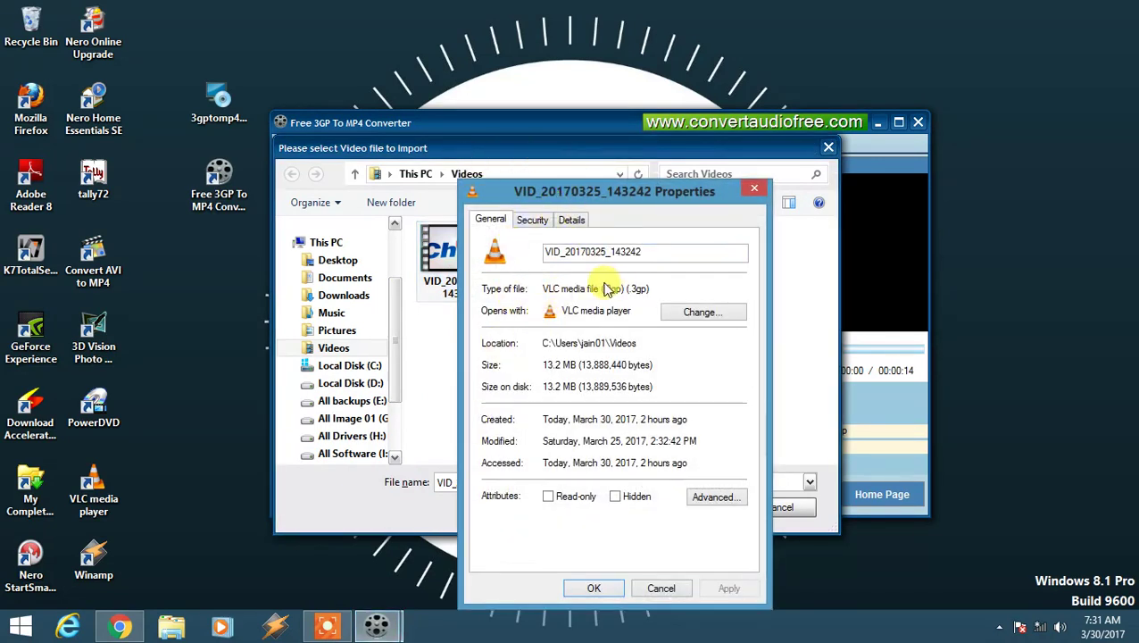
pyautogui.moveTo(602, 287); pyautogui.dragTo(649, 288)
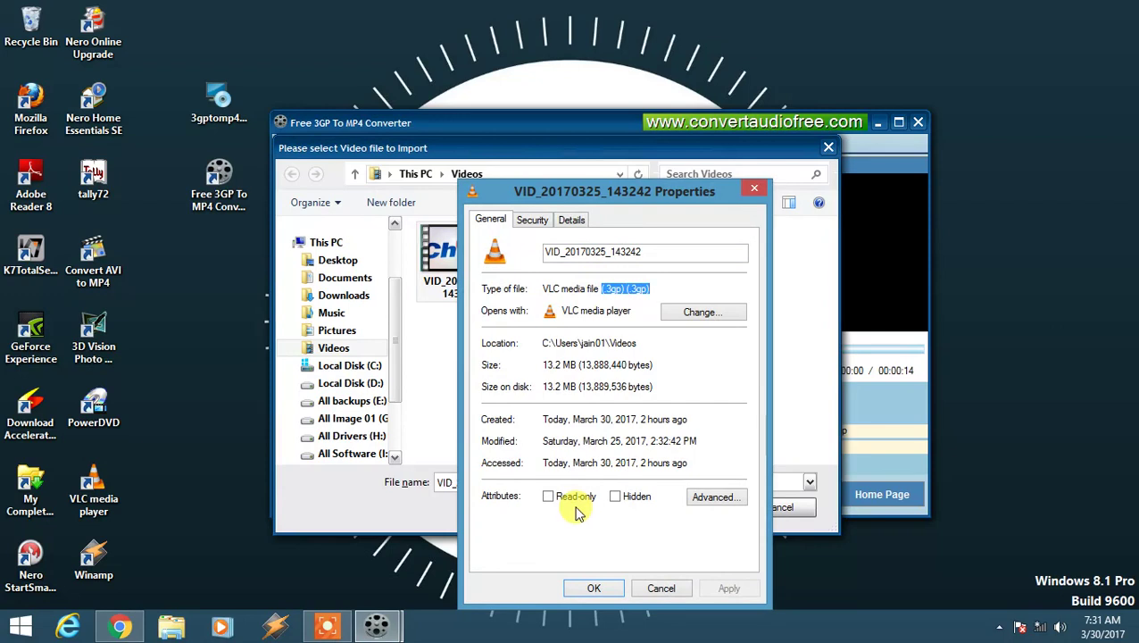
pyautogui.click(595, 588)
# Step: Import VID_20170325_143242 again and convert it to .mp4 with the Desktop as the output folder
pyautogui.doubleClick(482, 256)
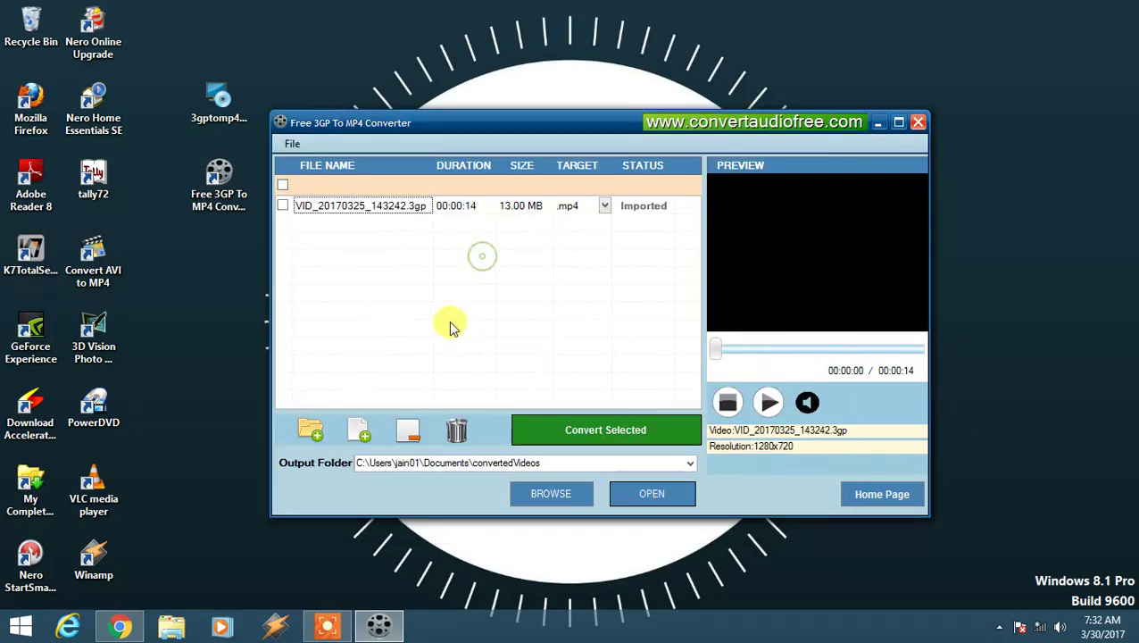
pyautogui.click(283, 206)
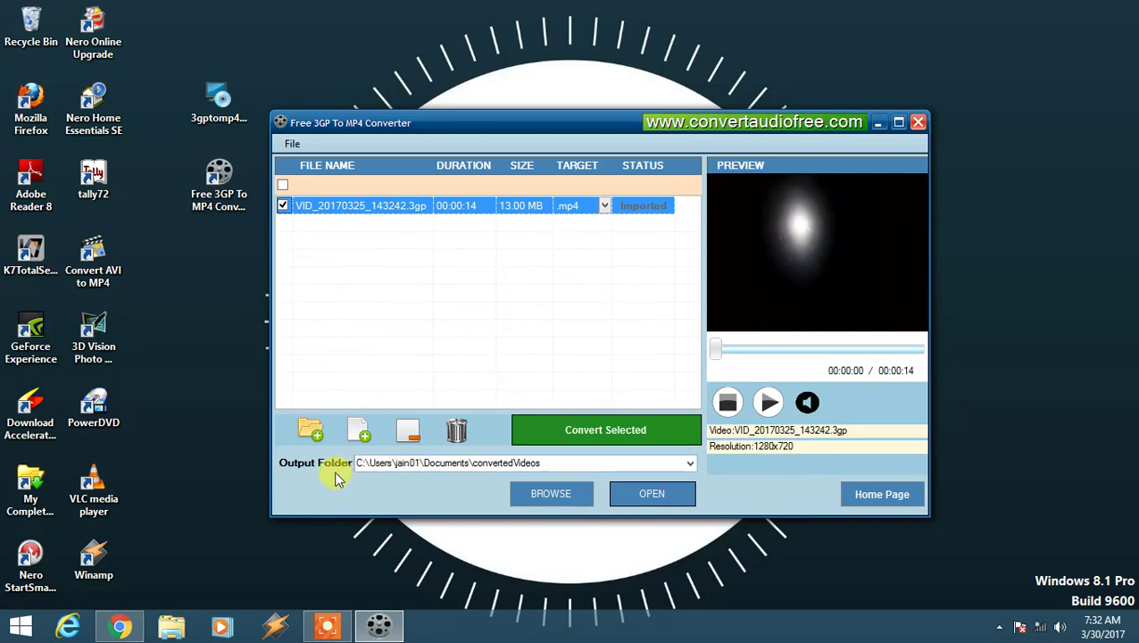
pyautogui.click(690, 465)
pyautogui.click(671, 476)
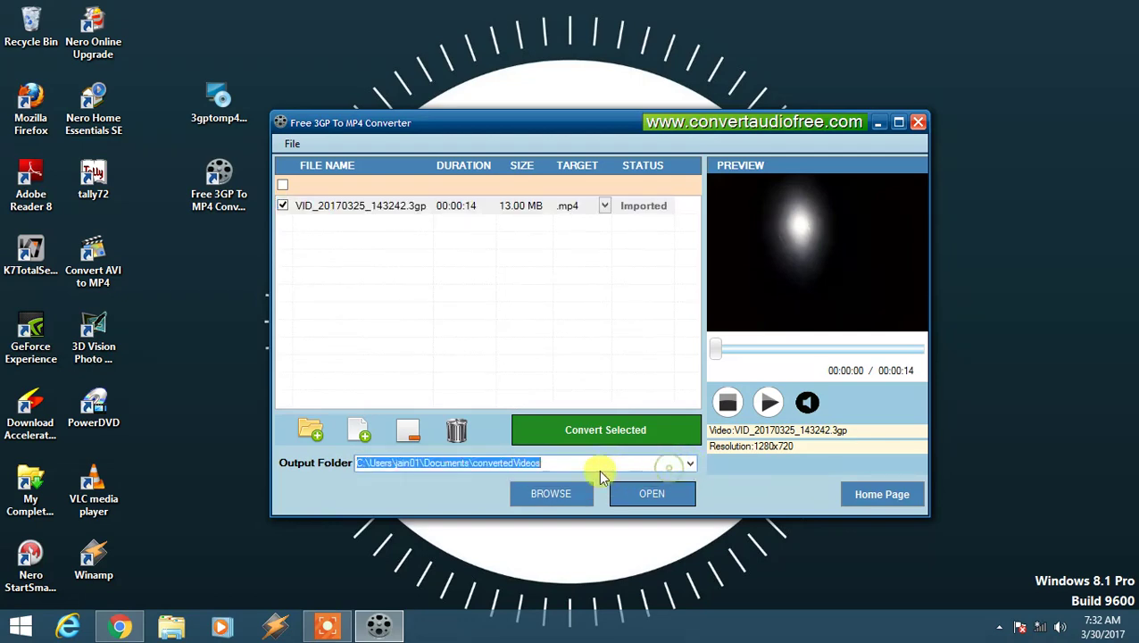
pyautogui.click(555, 498)
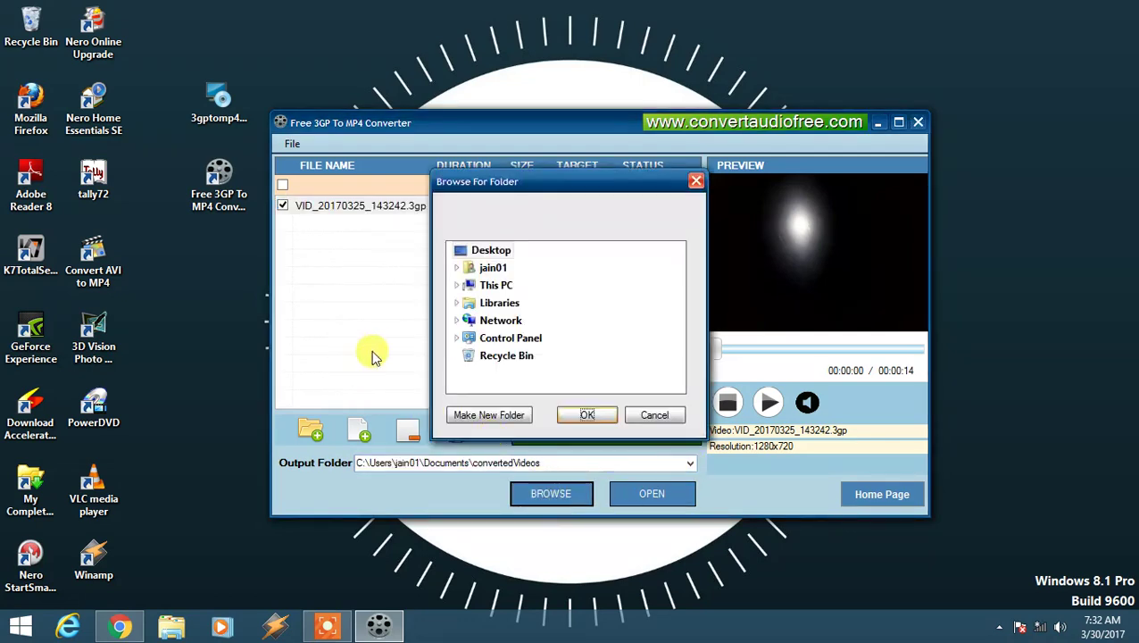
pyautogui.click(587, 415)
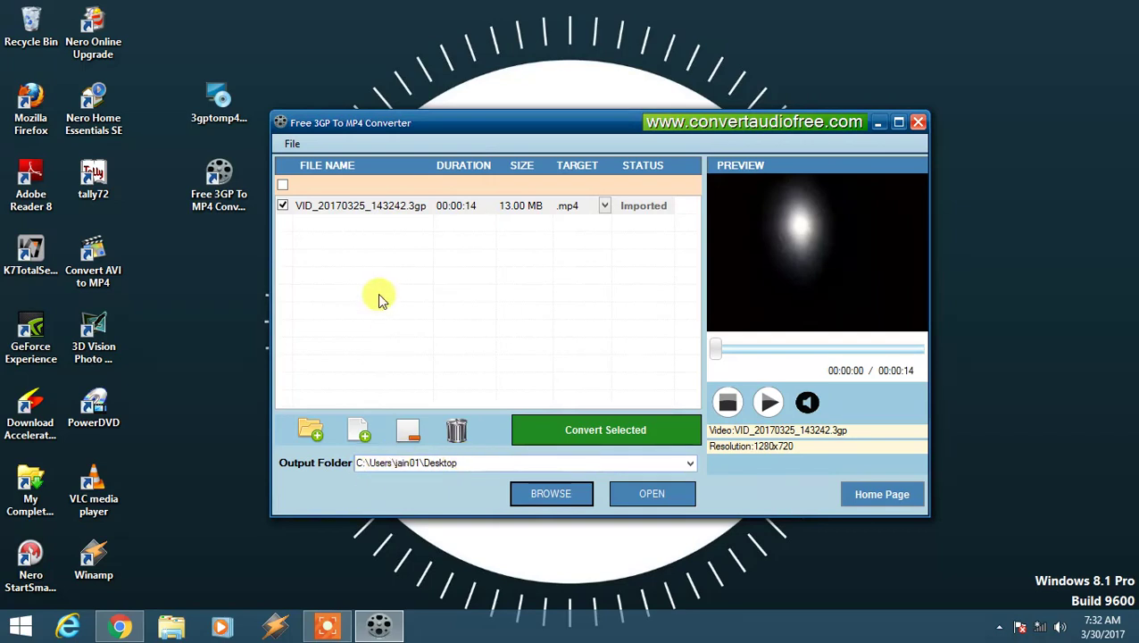
pyautogui.click(583, 433)
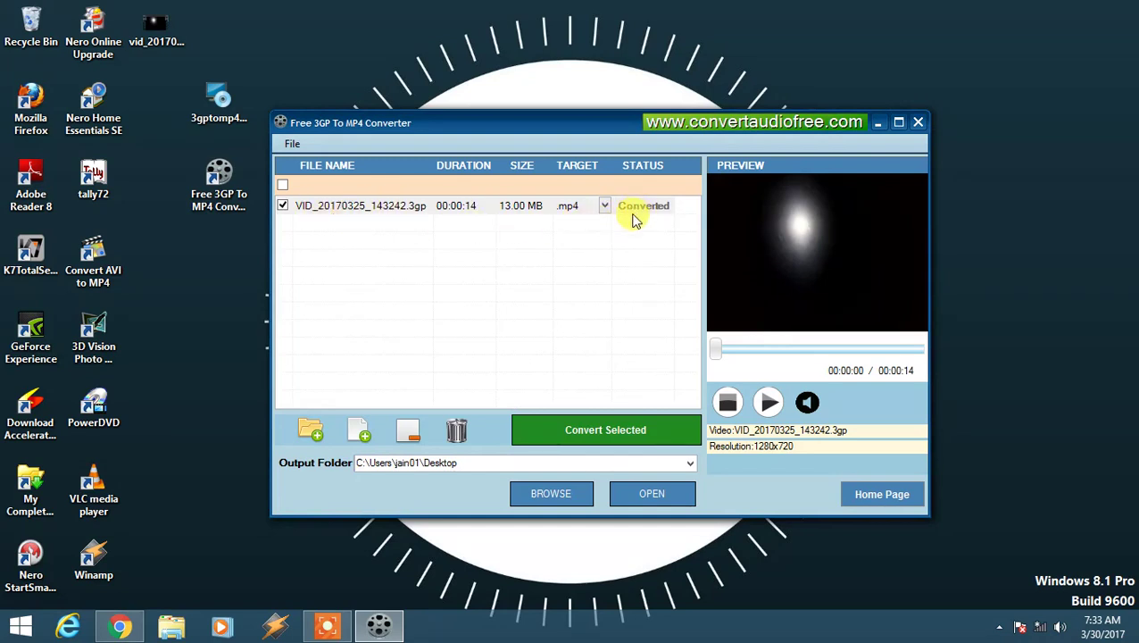
# Step: Close the converter and move the converted video below the Free 3GP To MP4 Converter shortcut on the desktop
pyautogui.click(156, 34)
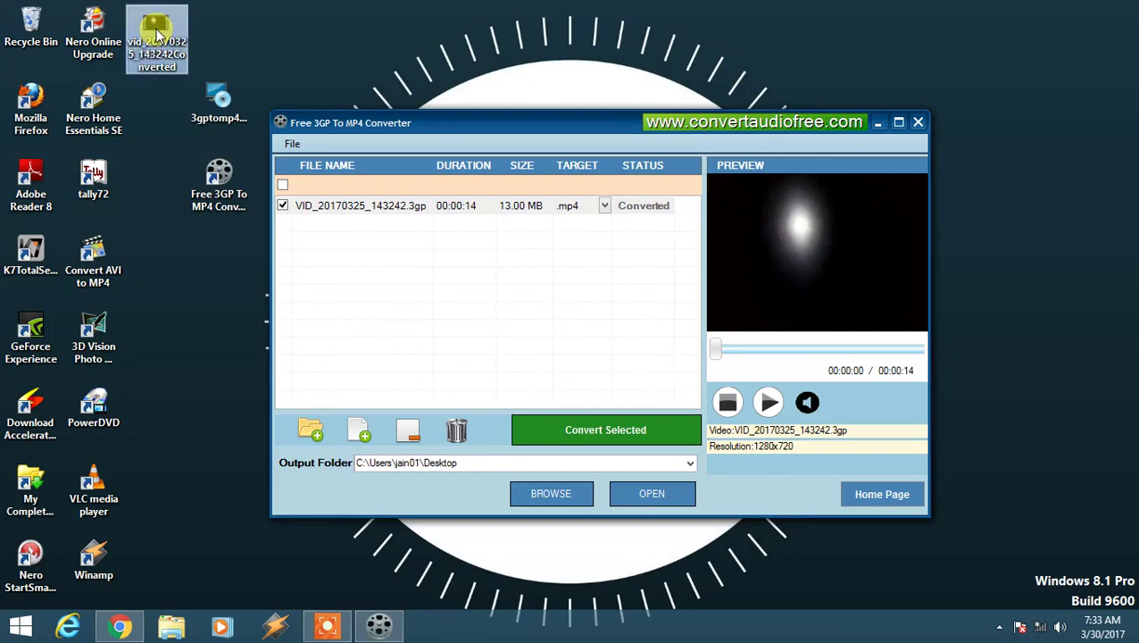
pyautogui.click(918, 125)
pyautogui.rightClick(404, 87)
pyautogui.moveTo(169, 35); pyautogui.dragTo(216, 265)
# Step: Examine the file type of the converted video in its properties
pyautogui.rightClick(224, 252)
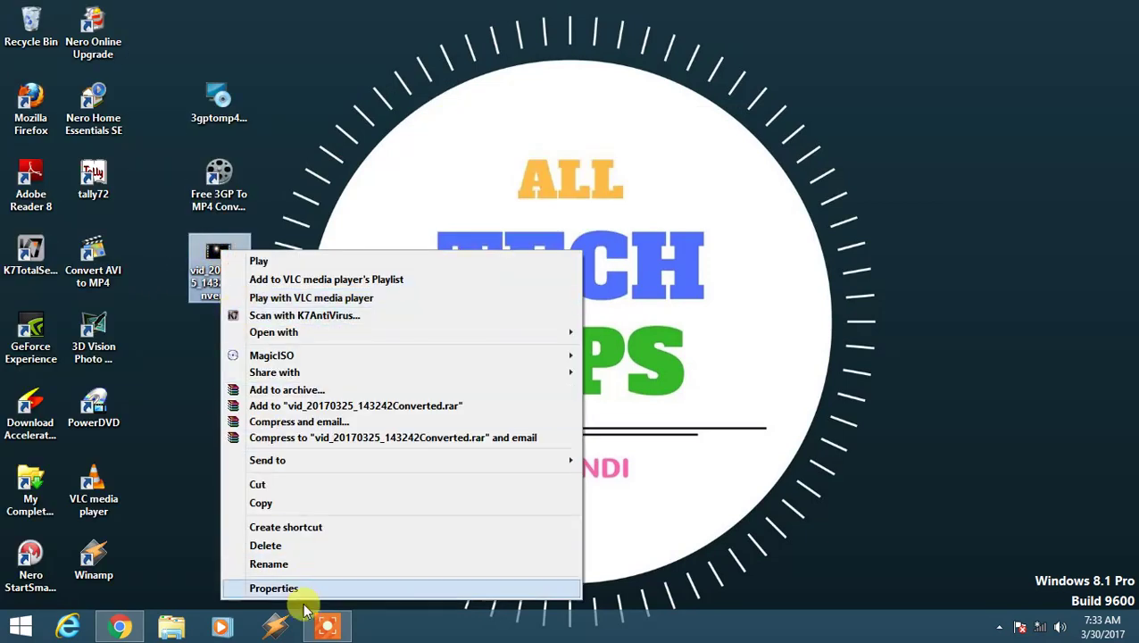
pyautogui.click(275, 587)
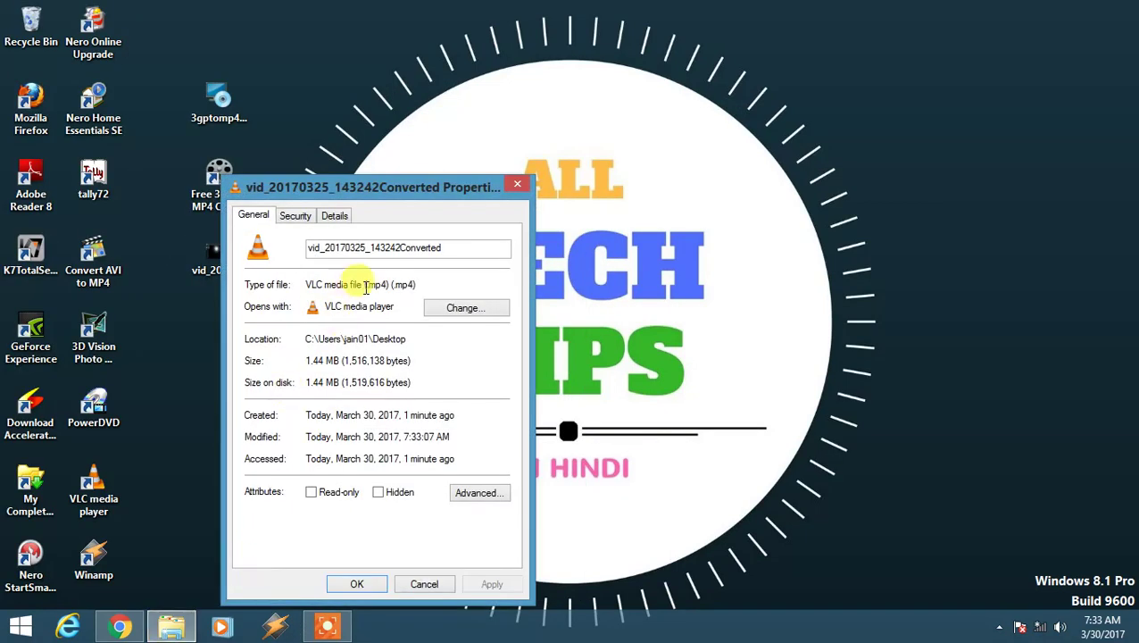
pyautogui.moveTo(364, 284); pyautogui.dragTo(417, 283)
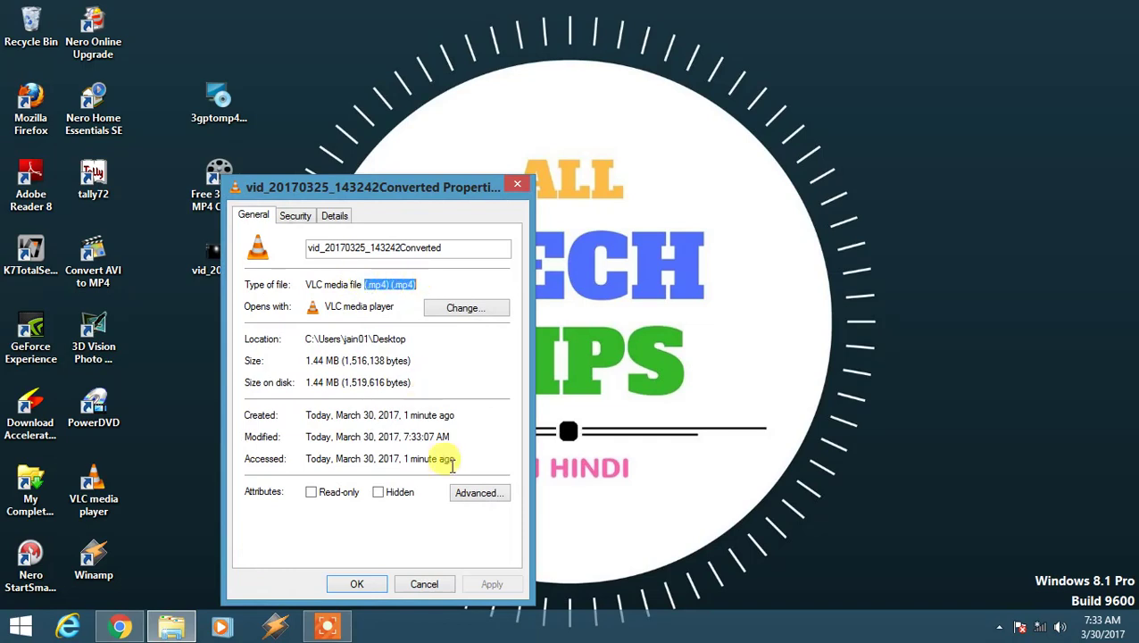